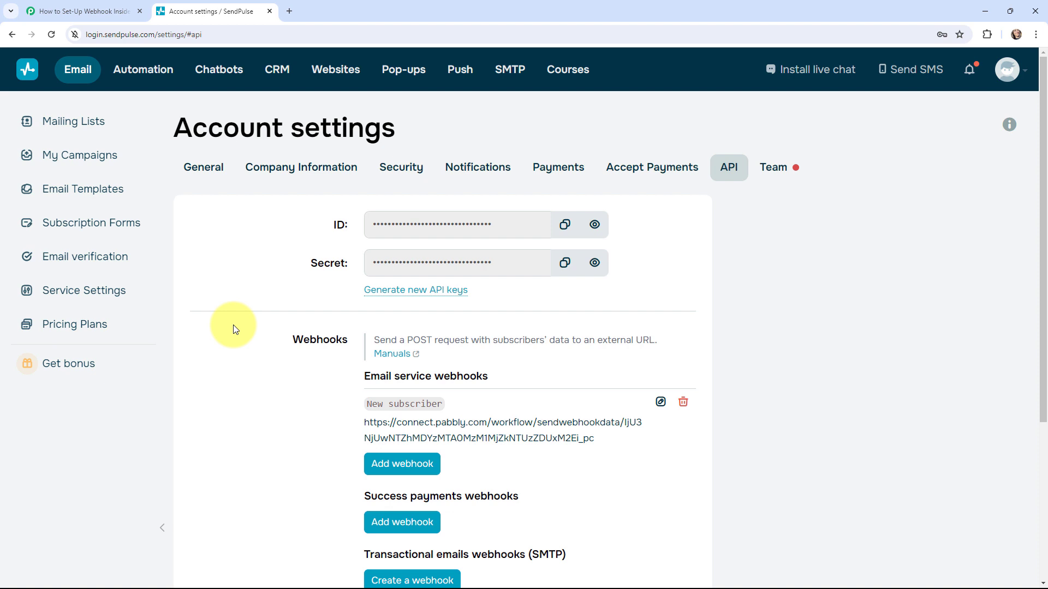
# Switch back to the Pabbly Connect workflow 'How to Set-Up Webhook Inside SendPulse'.
pyautogui.click(77, 9)
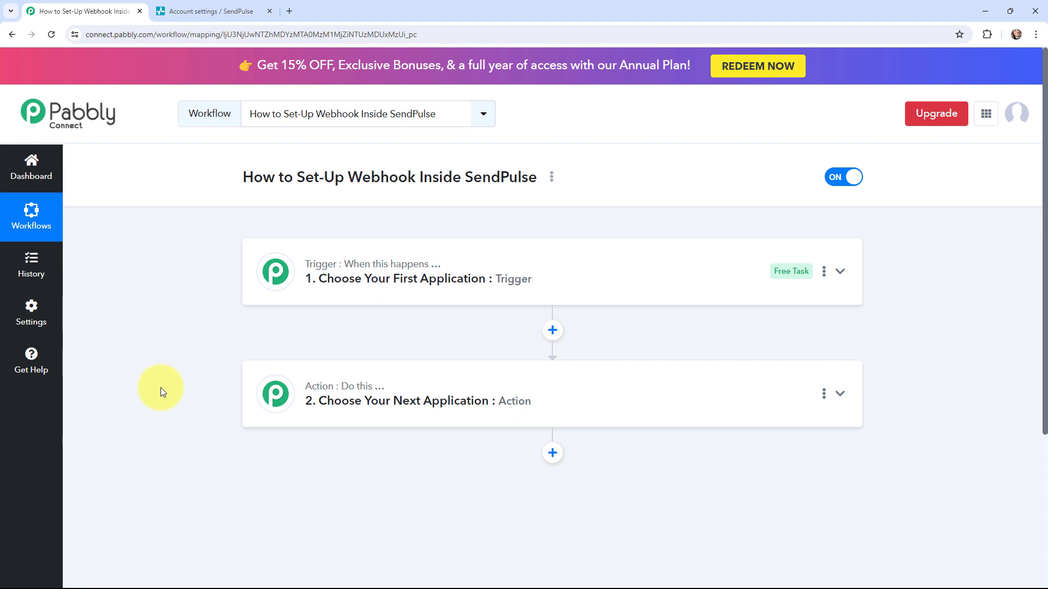
# Search for and choose Sendpulse as the trigger app, then list its trigger events.
pyautogui.click(266, 265)
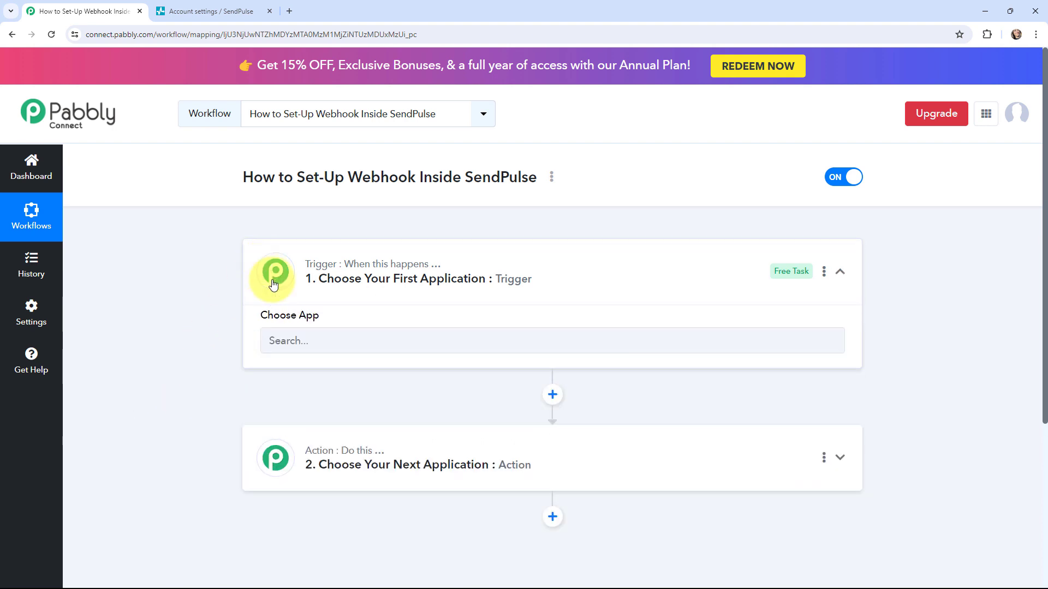
pyautogui.click(304, 350)
pyautogui.write('send')
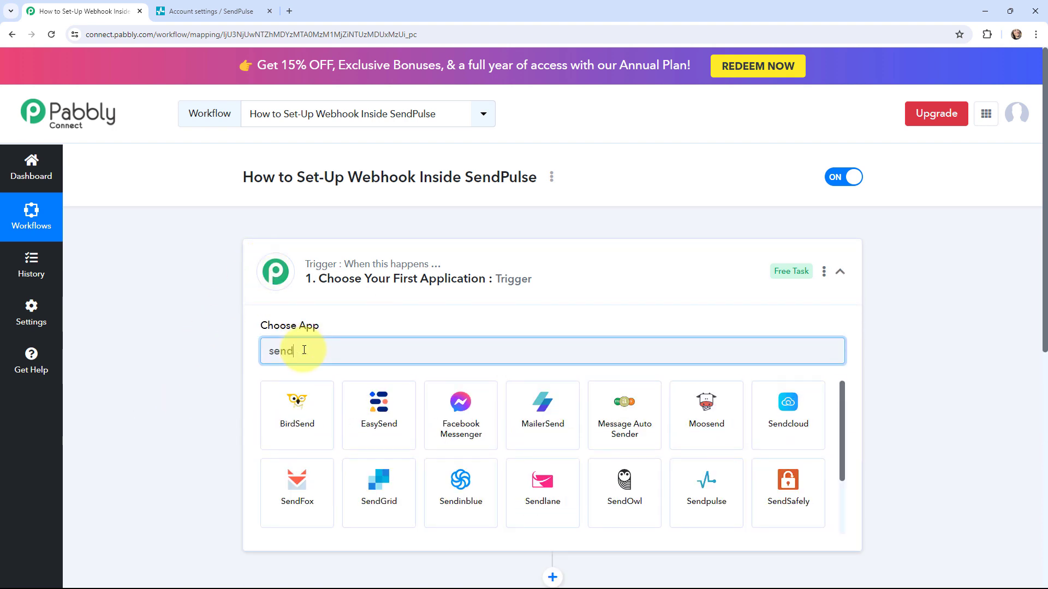
pyautogui.write('pulse')
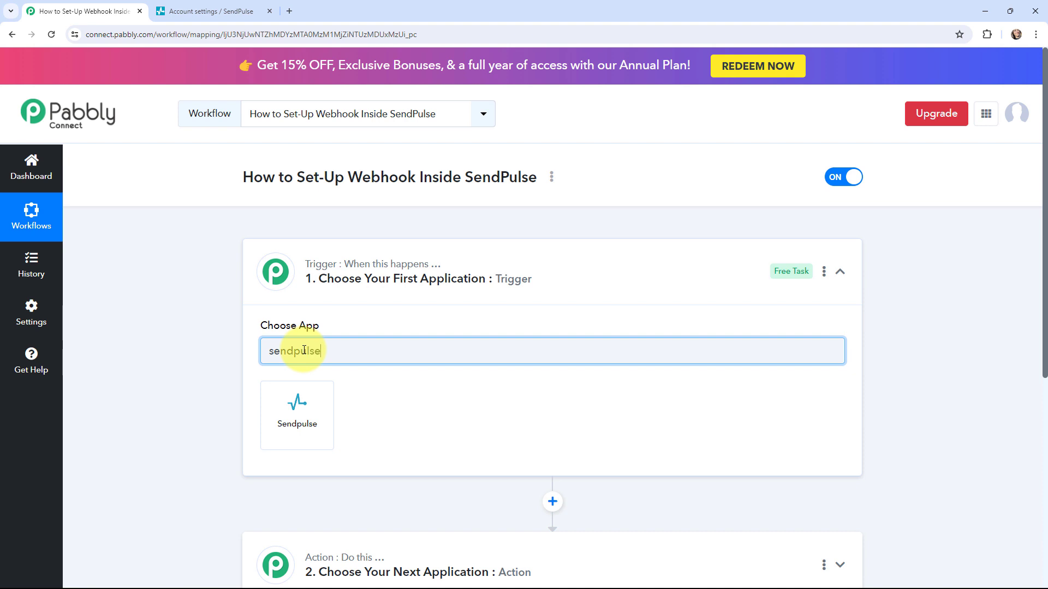
pyautogui.click(304, 403)
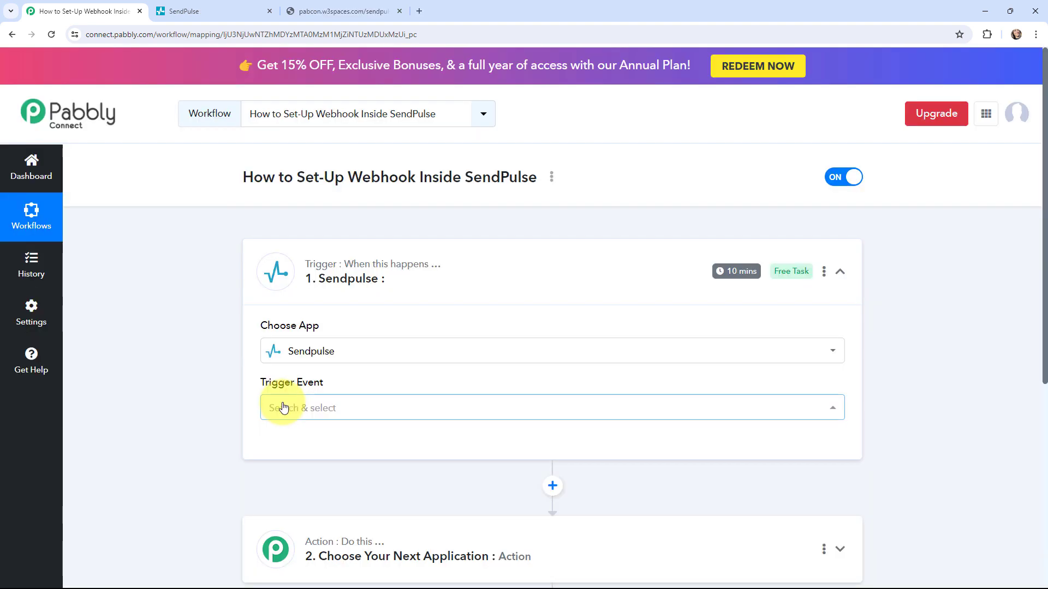
pyautogui.click(282, 408)
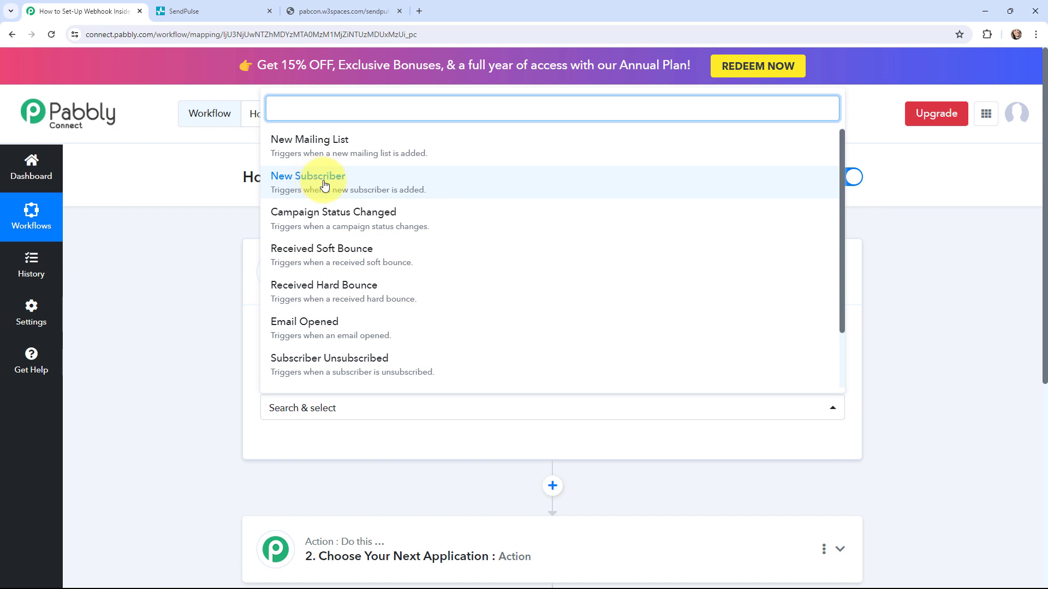
# After glancing at the form and SendPulse tabs, pick New Subscriber as the trigger event.
pyautogui.click(321, 10)
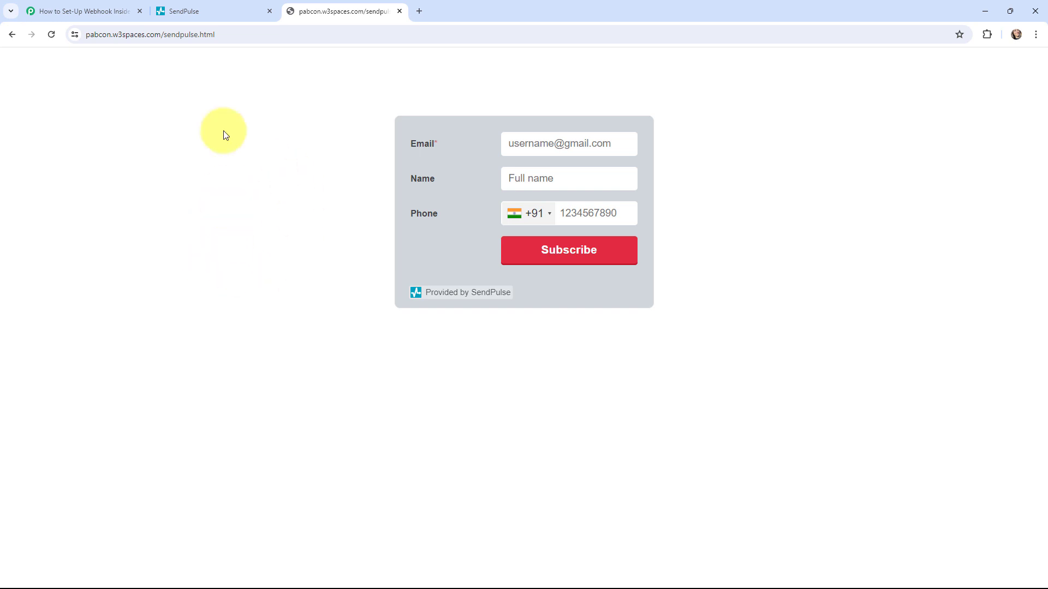
pyautogui.click(224, 5)
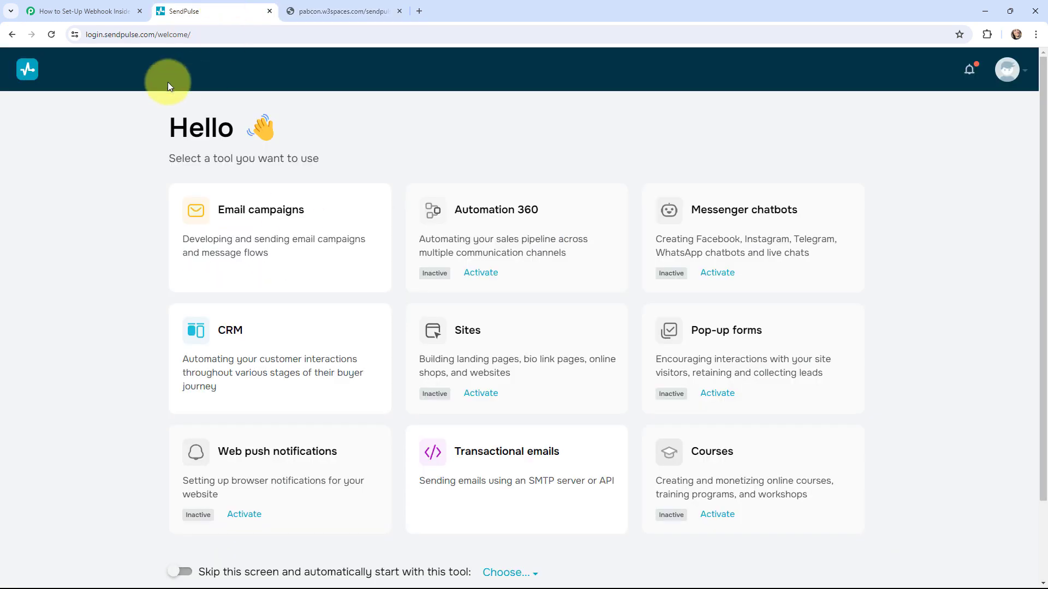
pyautogui.click(108, 5)
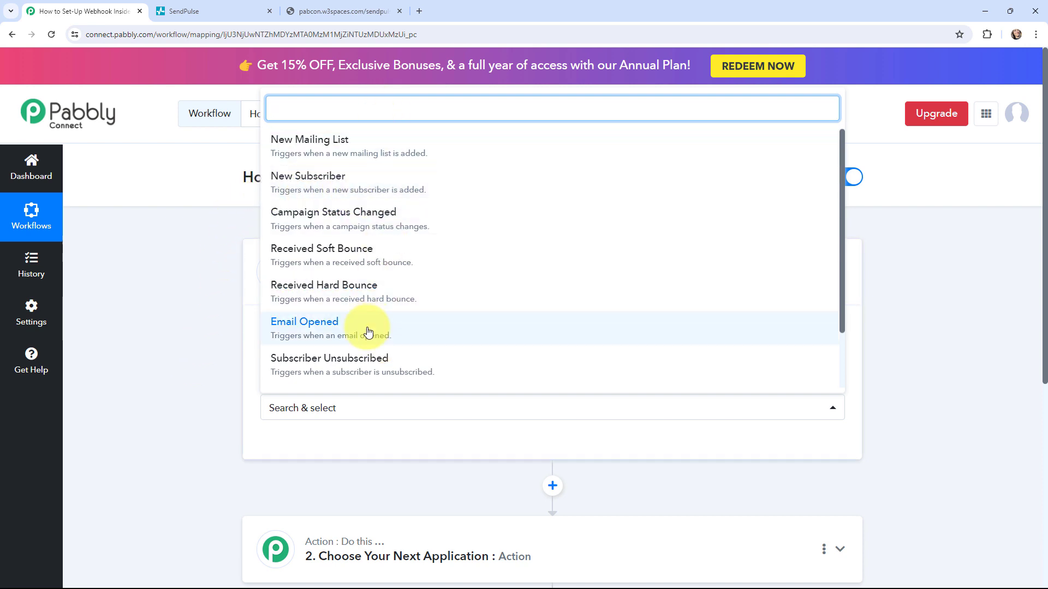
pyautogui.click(357, 182)
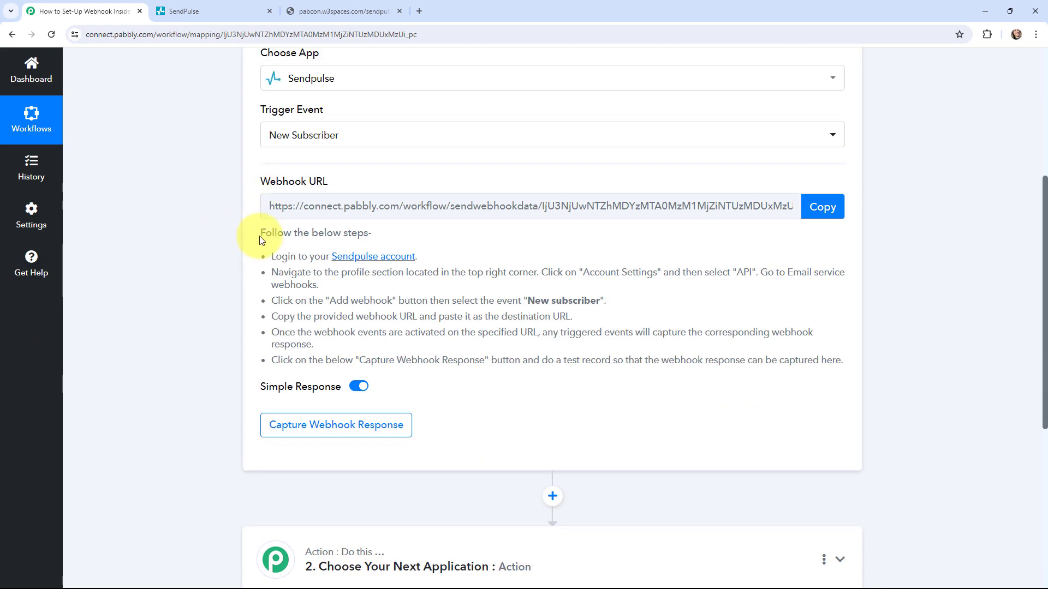
pyautogui.moveTo(260, 232); pyautogui.dragTo(849, 362)
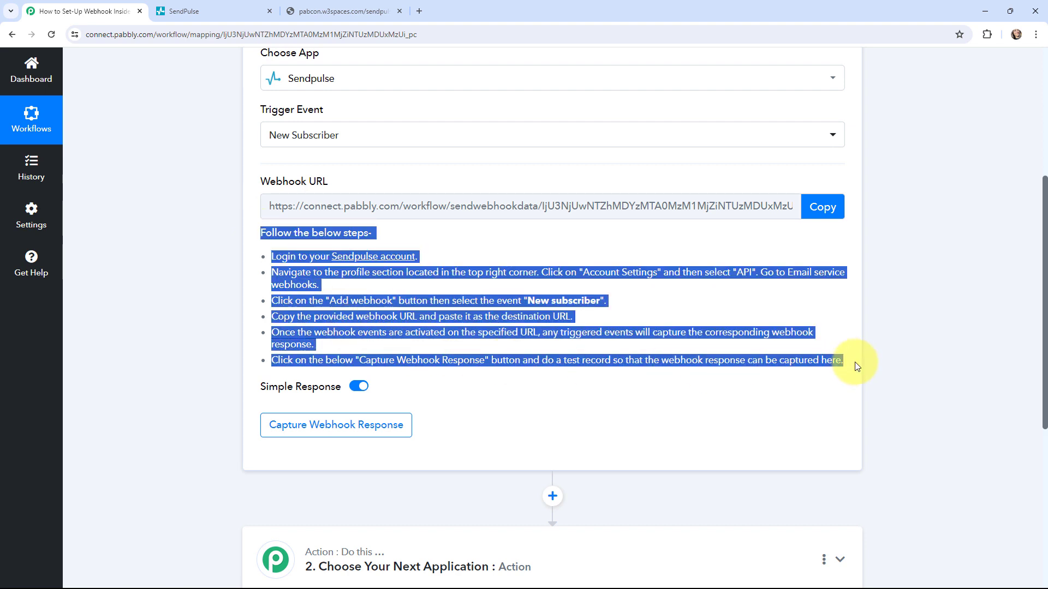
pyautogui.click(161, 290)
pyautogui.scroll(1, 161, 290)
pyautogui.scroll(1, 176, 267)
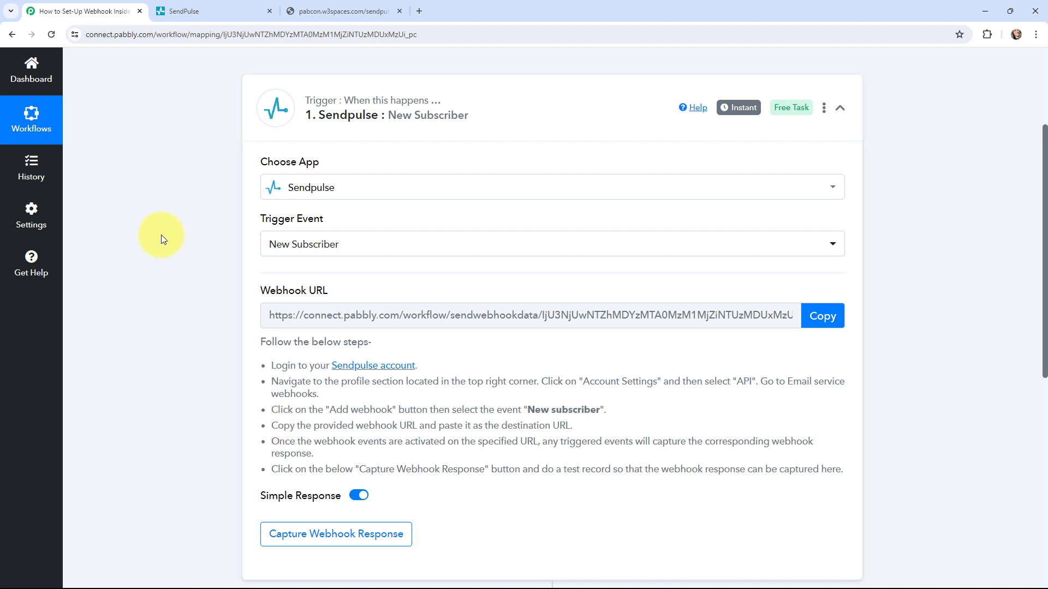
# Open the API section of SendPulse's Account settings.
pyautogui.click(180, 5)
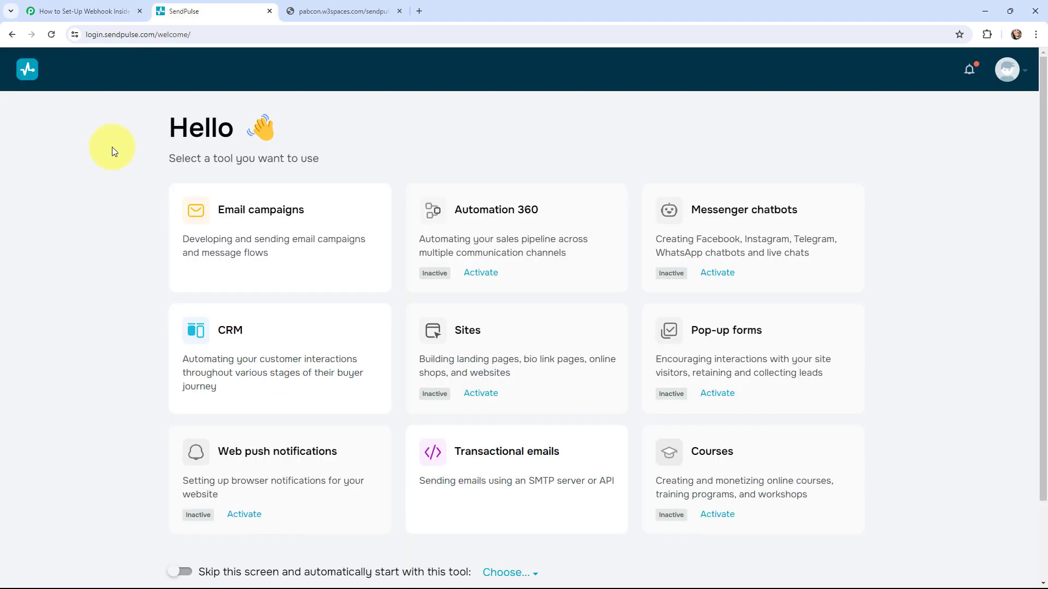
pyautogui.click(1007, 70)
pyautogui.click(937, 224)
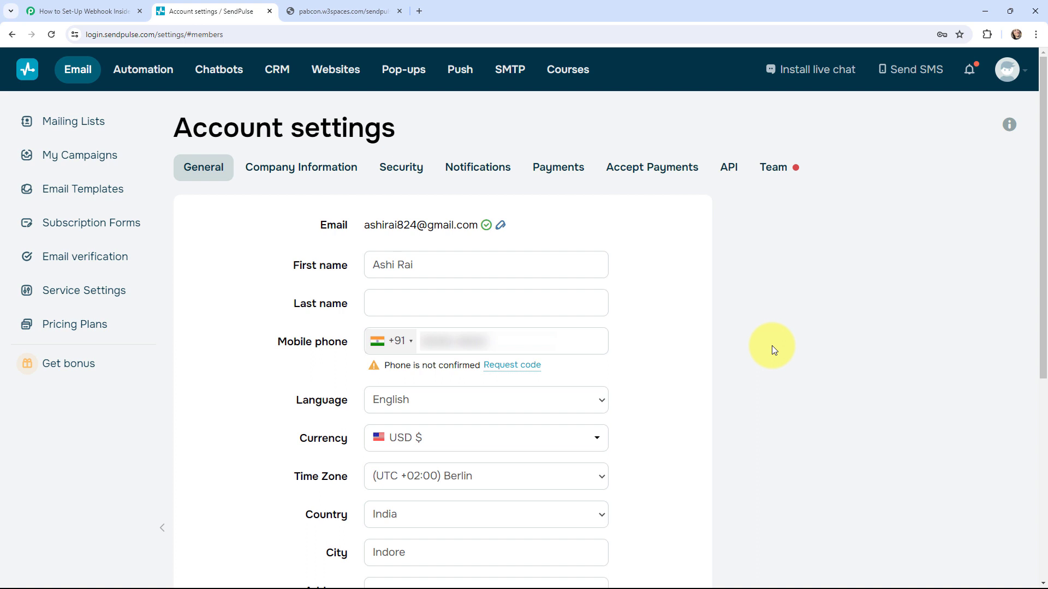
pyautogui.click(728, 169)
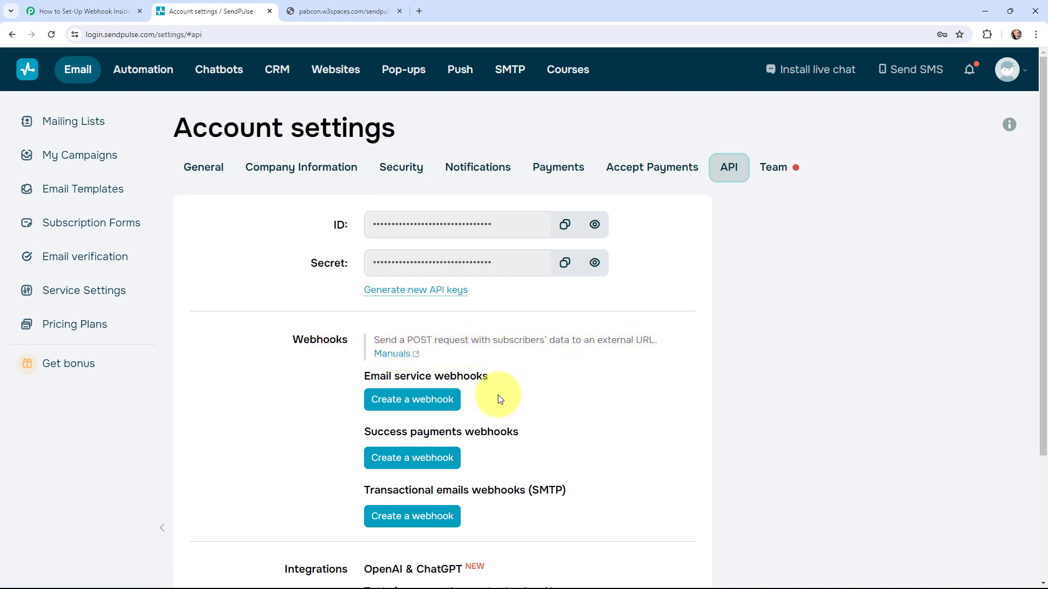
# Copy the Pabbly webhook URL and start creating a SendPulse email service webhook.
pyautogui.click(71, 11)
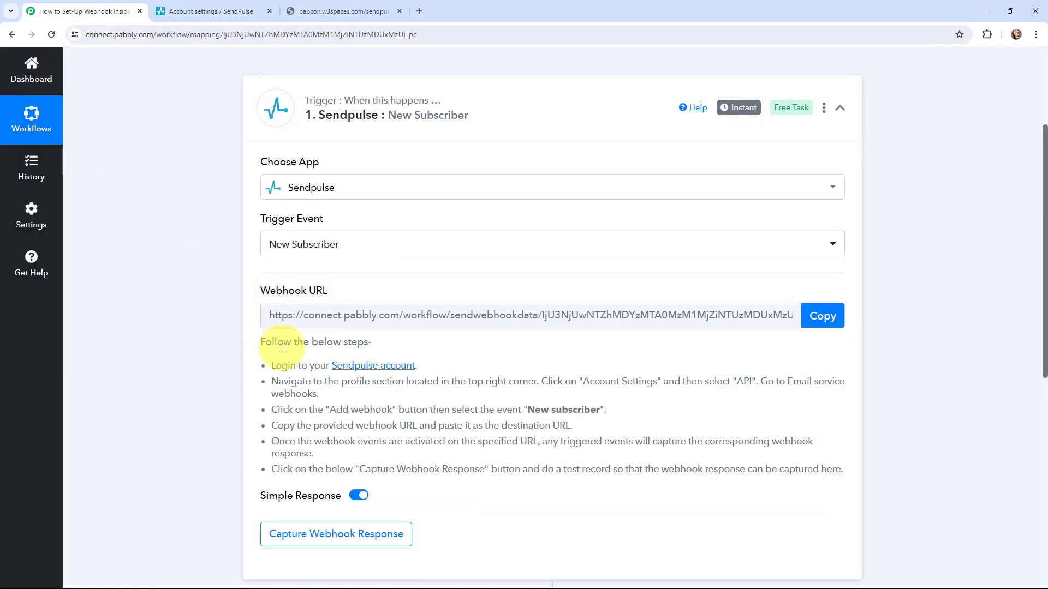
pyautogui.click(817, 317)
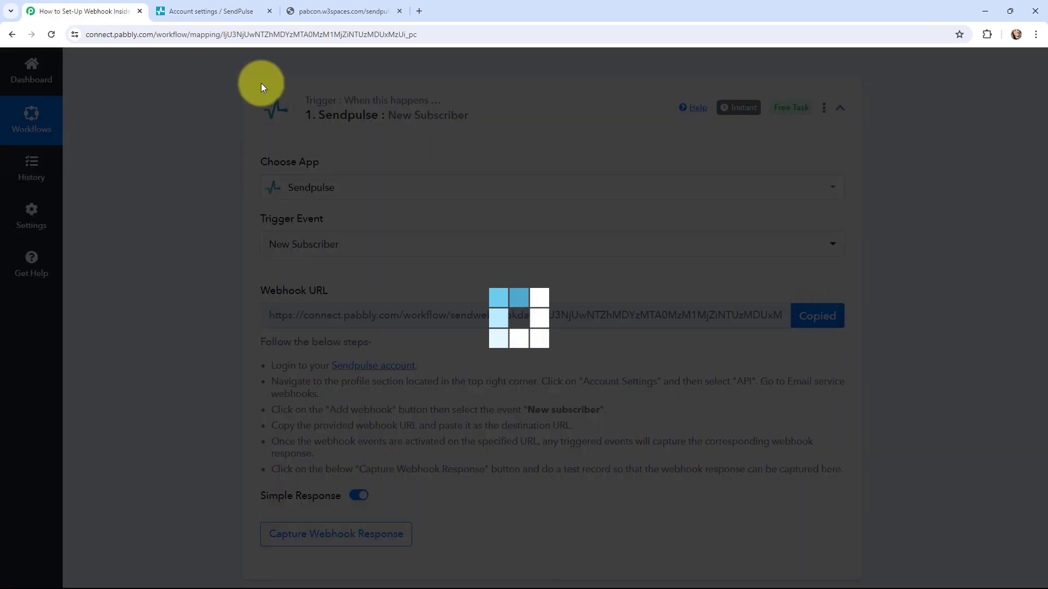
pyautogui.click(210, 11)
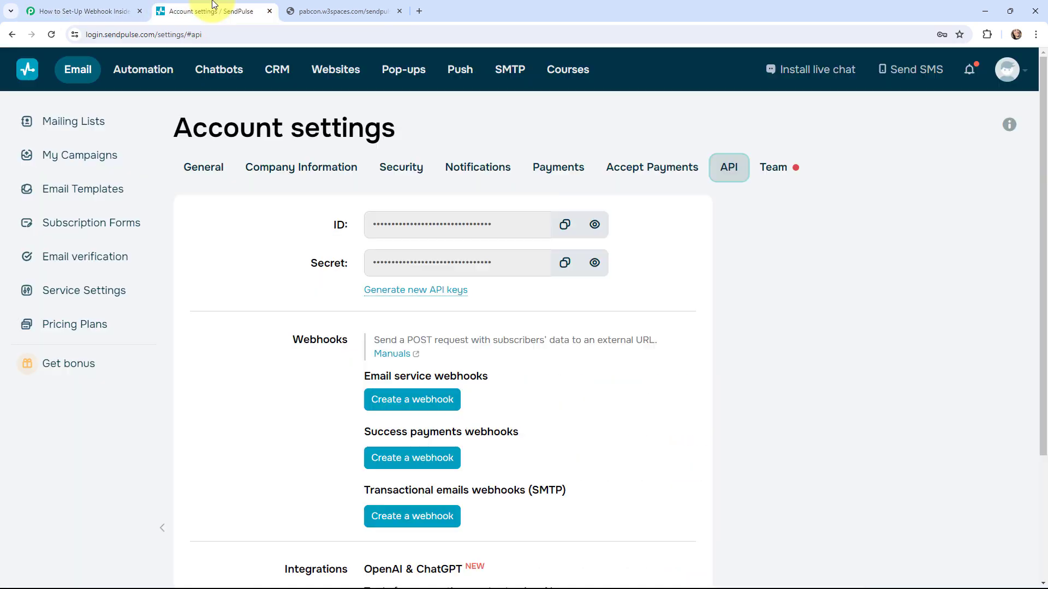
pyautogui.click(397, 400)
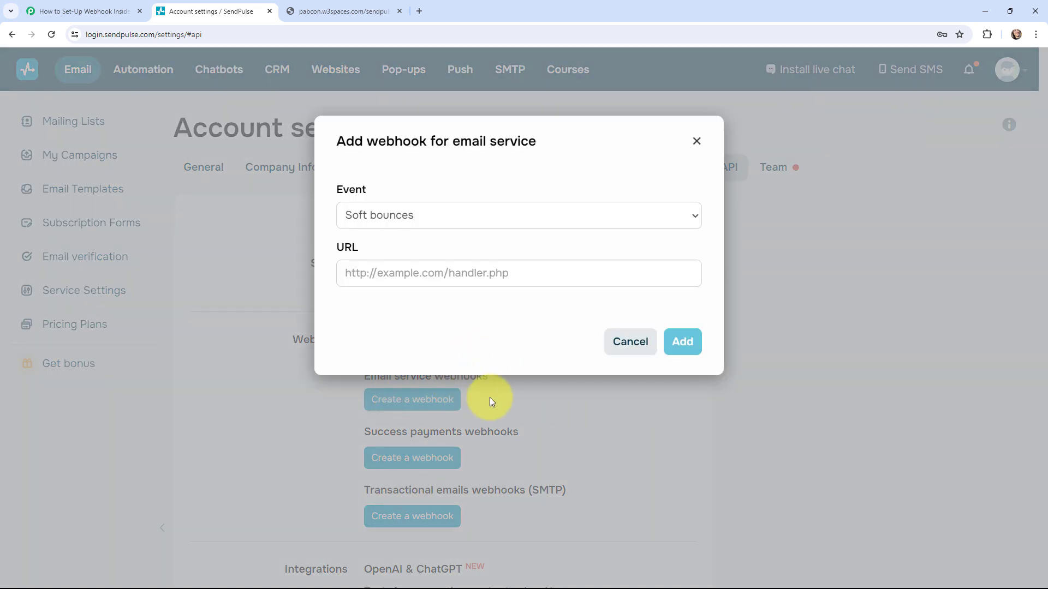
# Add a New subscriber webhook using the pasted Pabbly URL, then return to the Pabbly workflow.
pyautogui.click(431, 216)
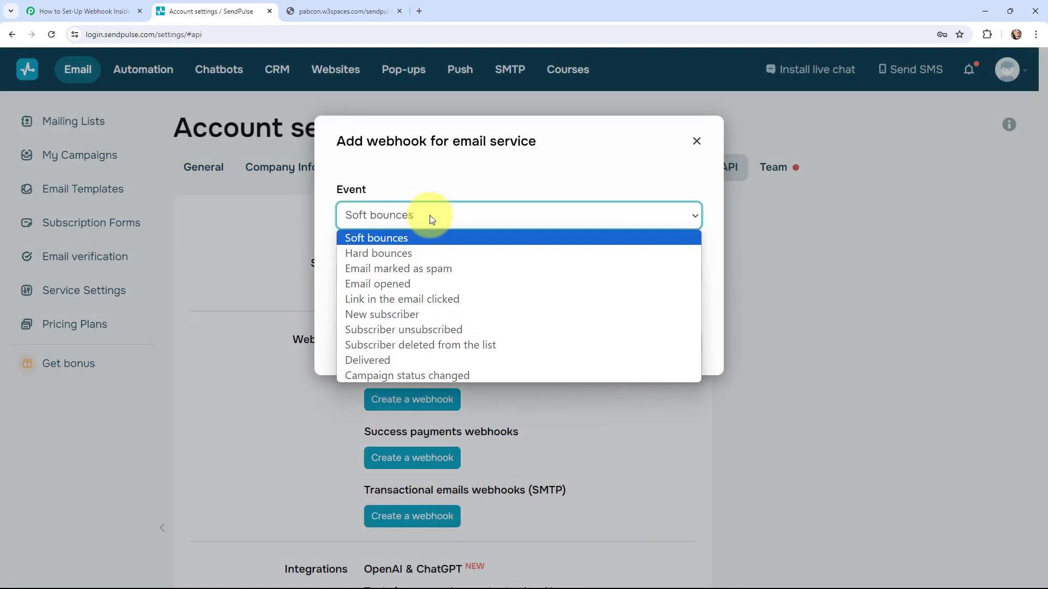
pyautogui.click(424, 313)
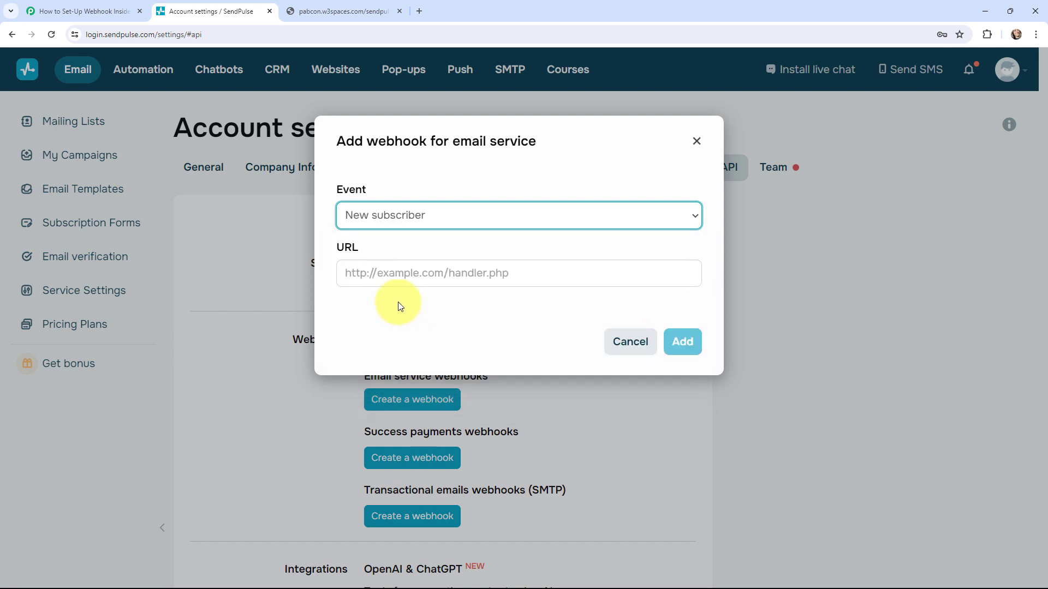
pyautogui.click(361, 265)
pyautogui.hotkey('ctrl', 'v')
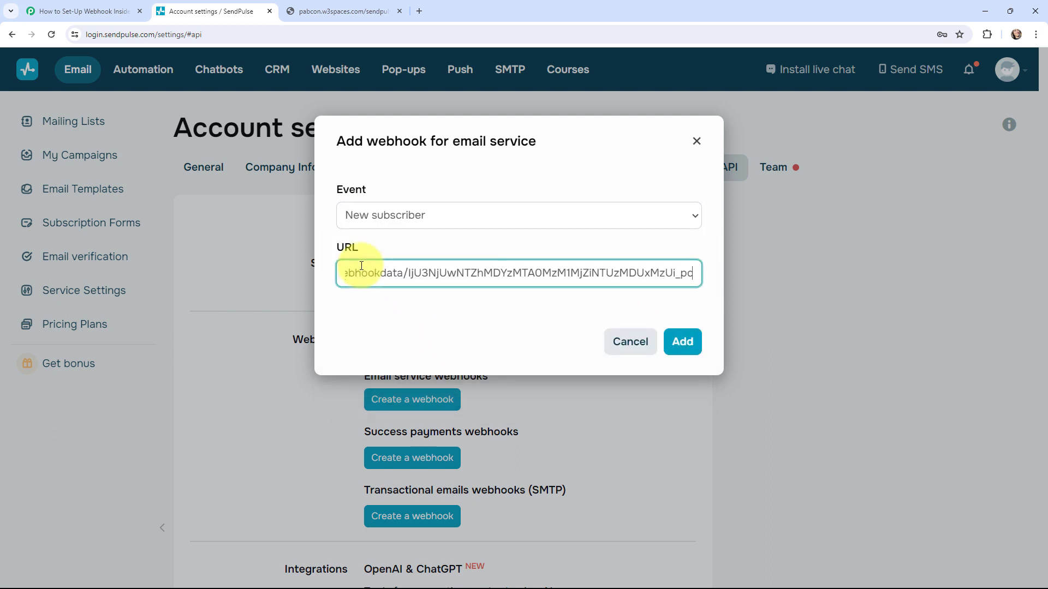
pyautogui.click(680, 347)
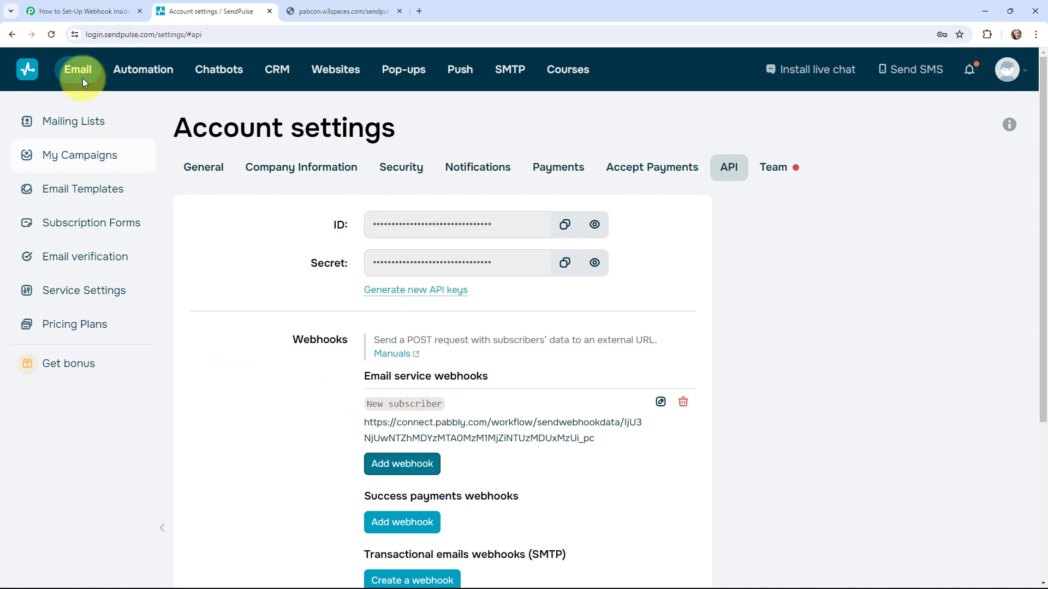
pyautogui.click(83, 11)
pyautogui.scroll(-3, 197, 307)
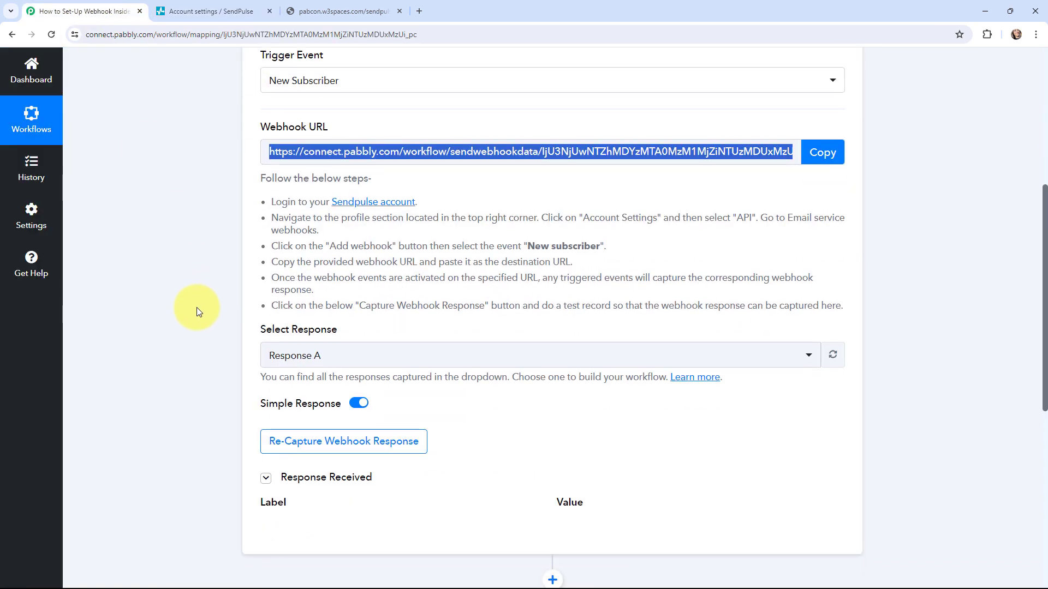
# Confirm Re-Capture Webhook Response, then go to the pabcon.w3spaces.com subscription form.
pyautogui.click(286, 440)
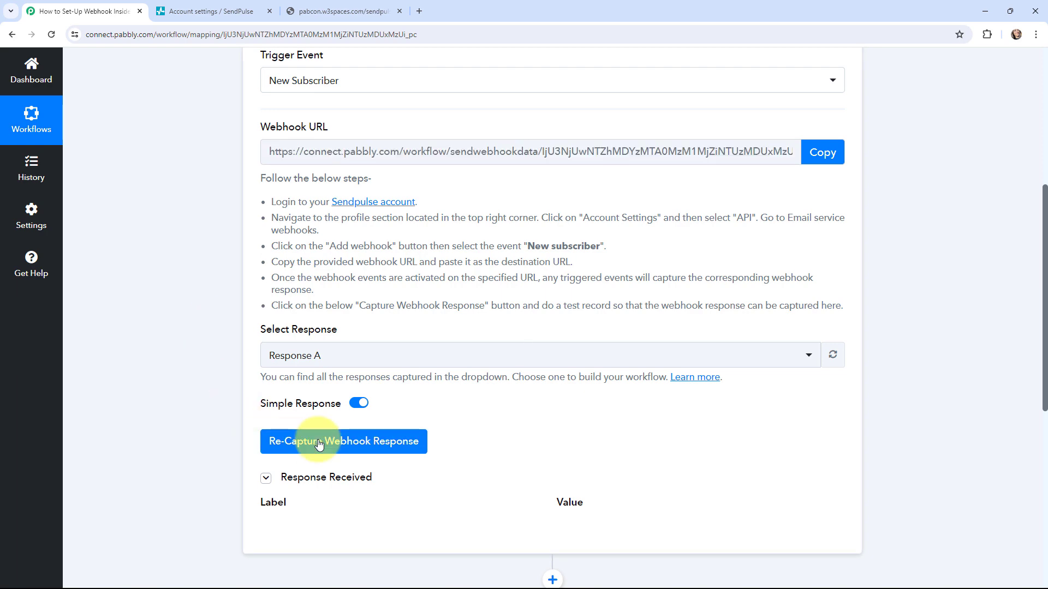
pyautogui.click(497, 396)
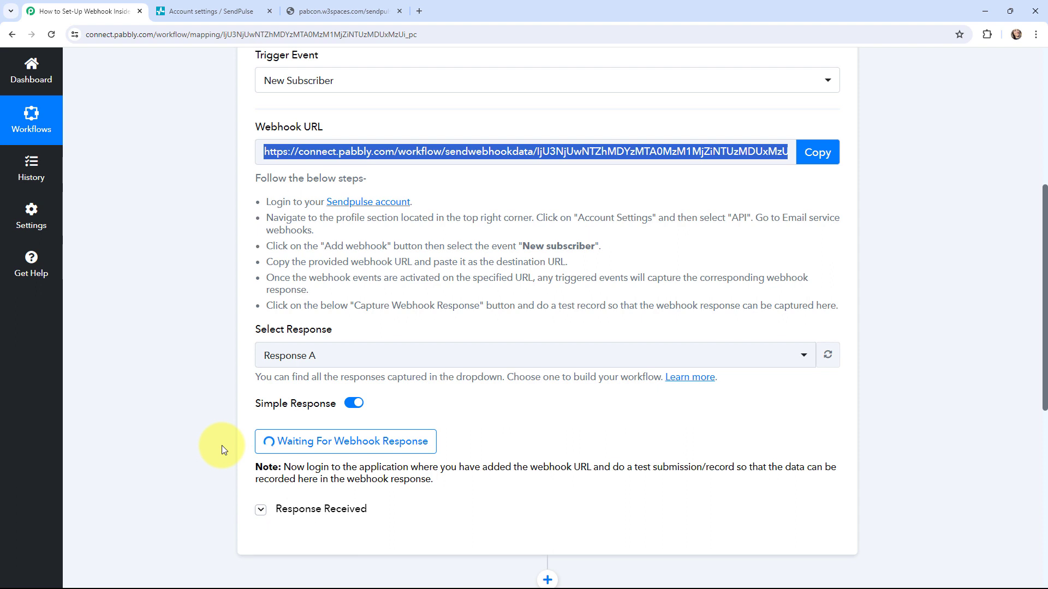
pyautogui.click(333, 11)
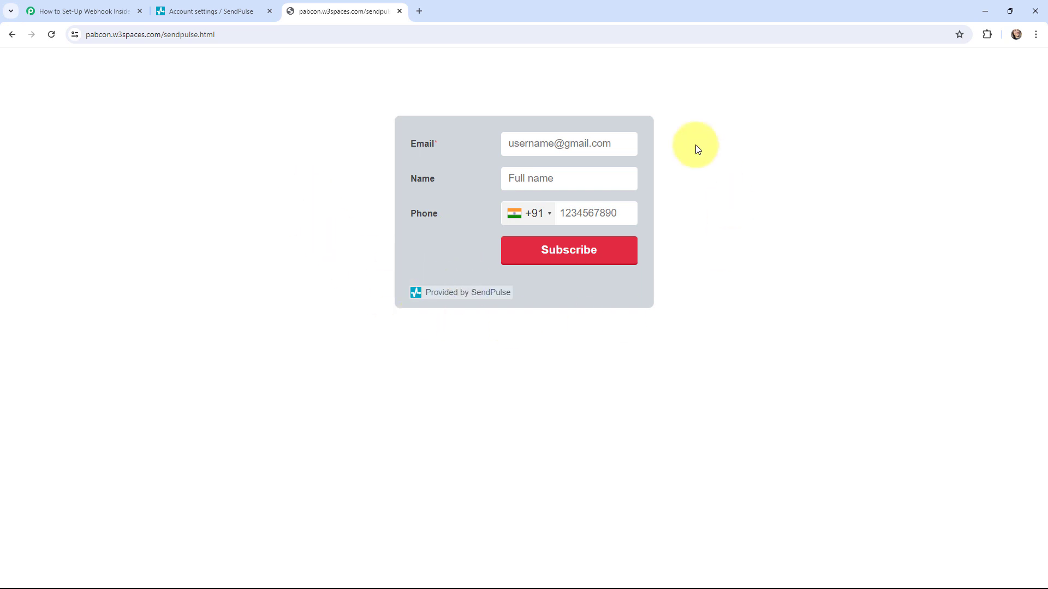
# Enter a test e-mail address, the name Test User and a phone number, then subscribe.
pyautogui.click(549, 148)
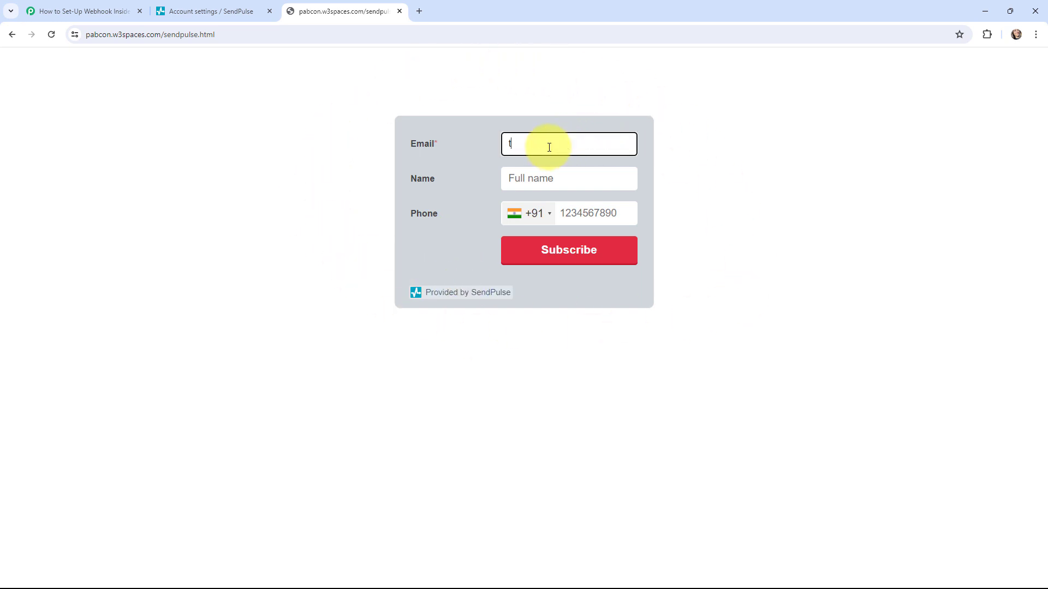
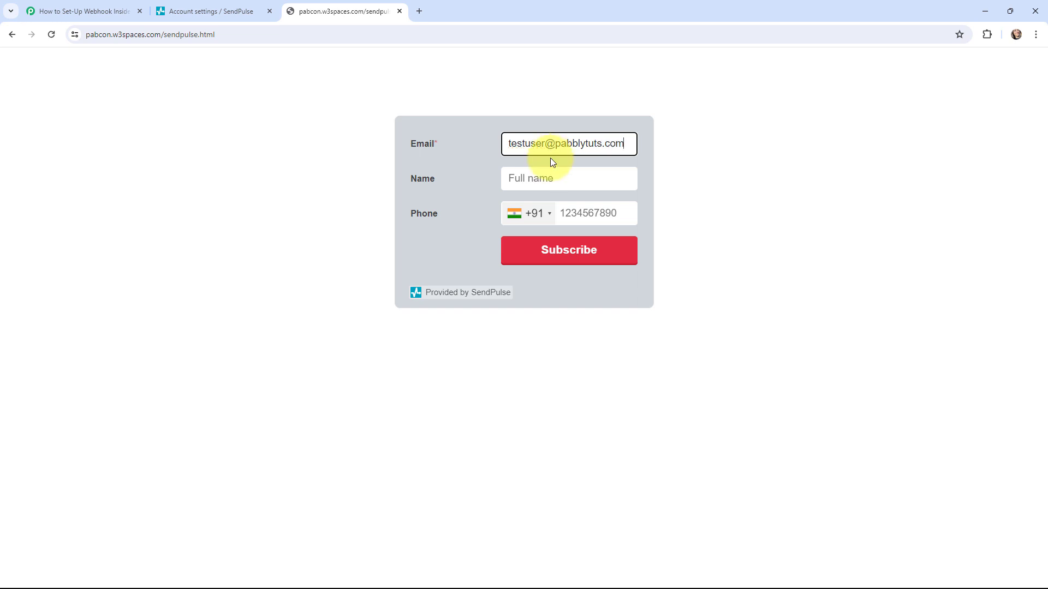
pyautogui.click(553, 171)
pyautogui.write('Te')
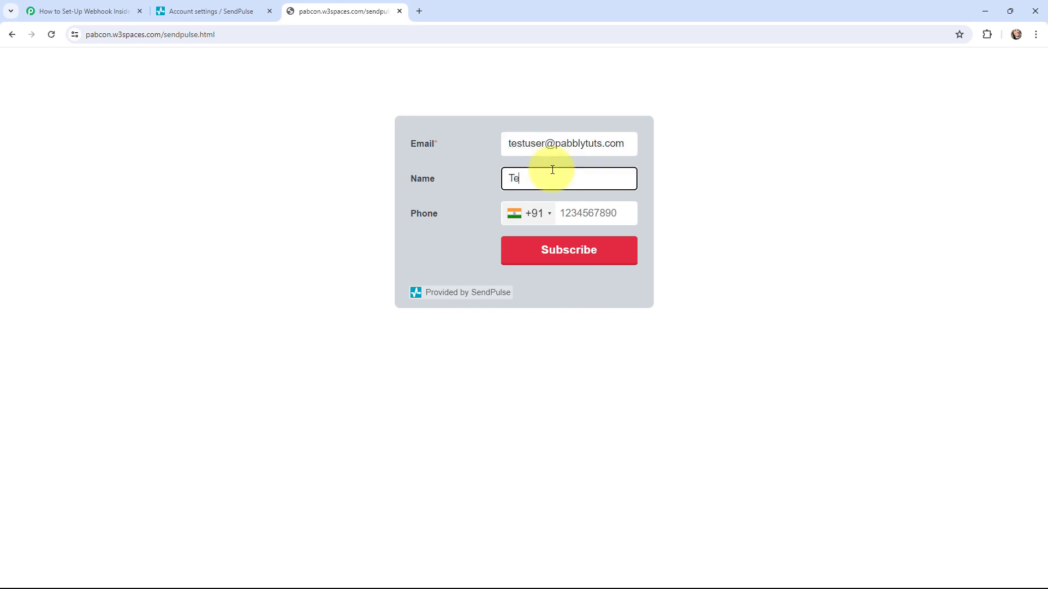
pyautogui.write('st Uer')
pyautogui.press('BackSpace')
pyautogui.write('ser')
pyautogui.click(607, 212)
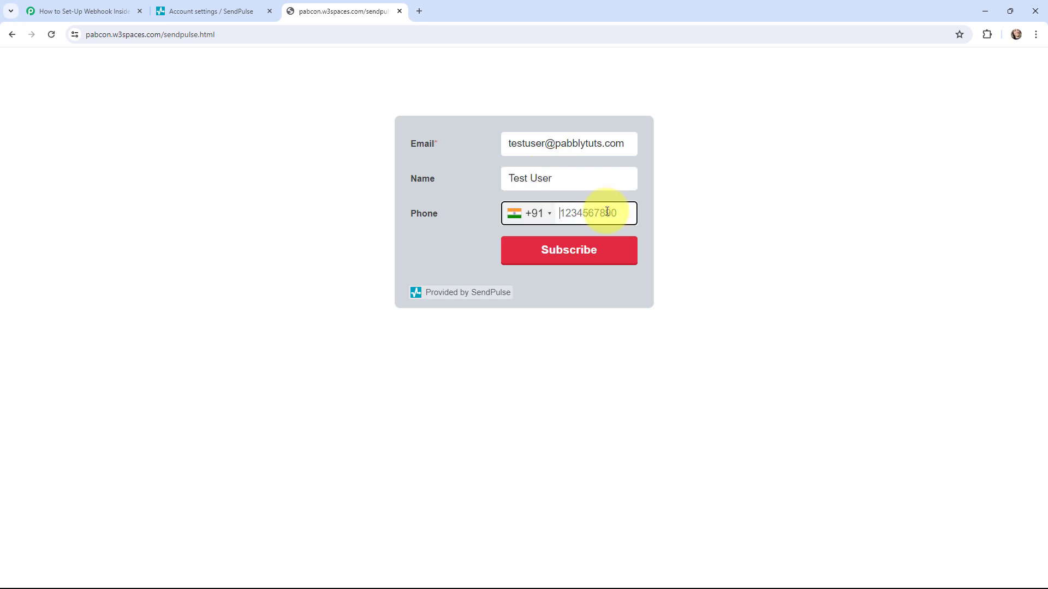
pyautogui.write('9090909090')
pyautogui.click(572, 249)
pyautogui.click(572, 249)
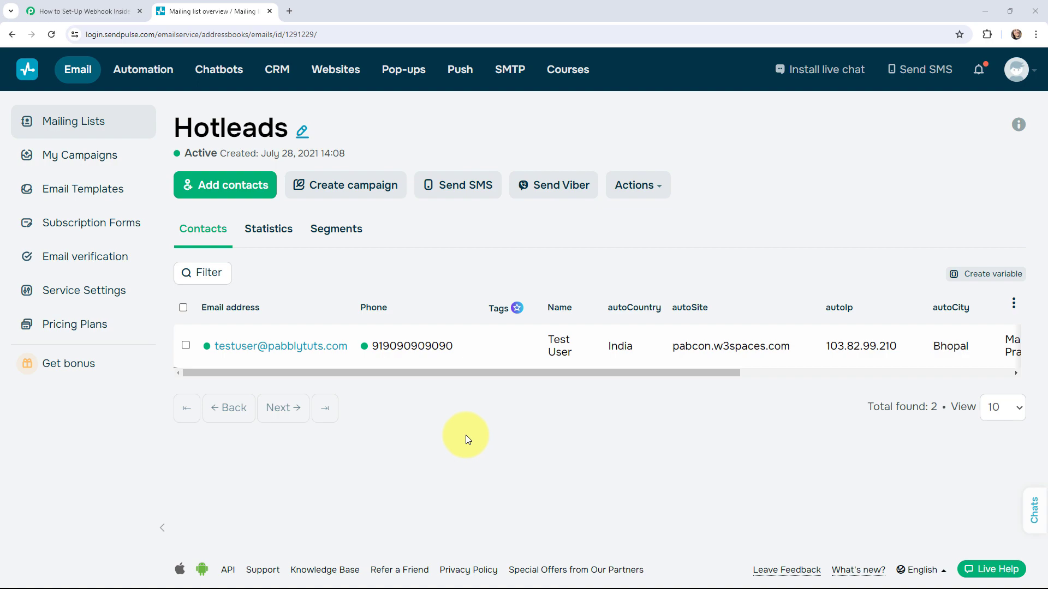
# Scroll into Response B and inspect the captured phone value.
pyautogui.scroll(-5, 503, 234)
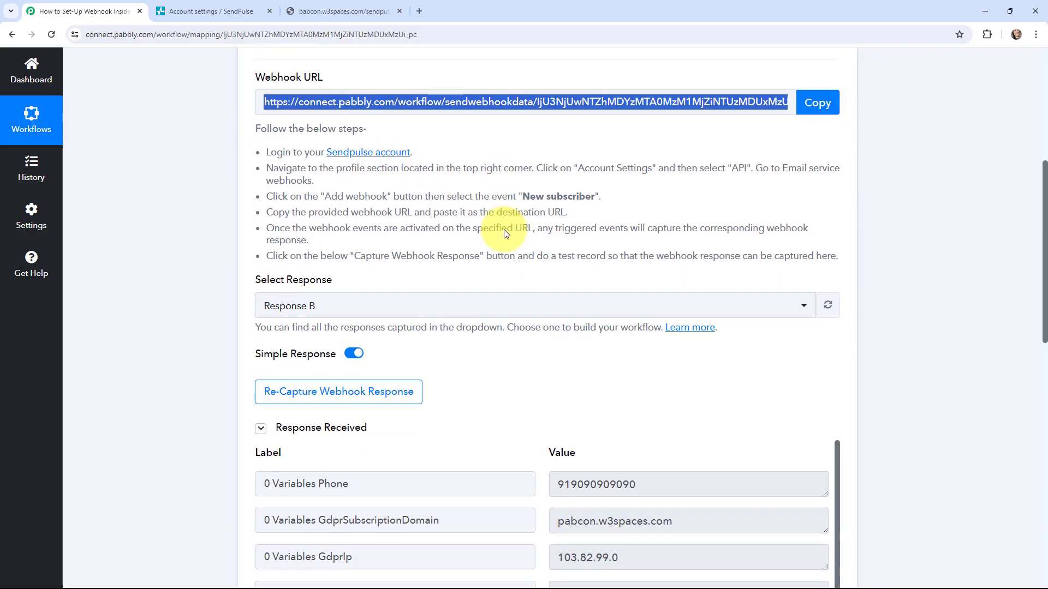
pyautogui.scroll(-1, 527, 192)
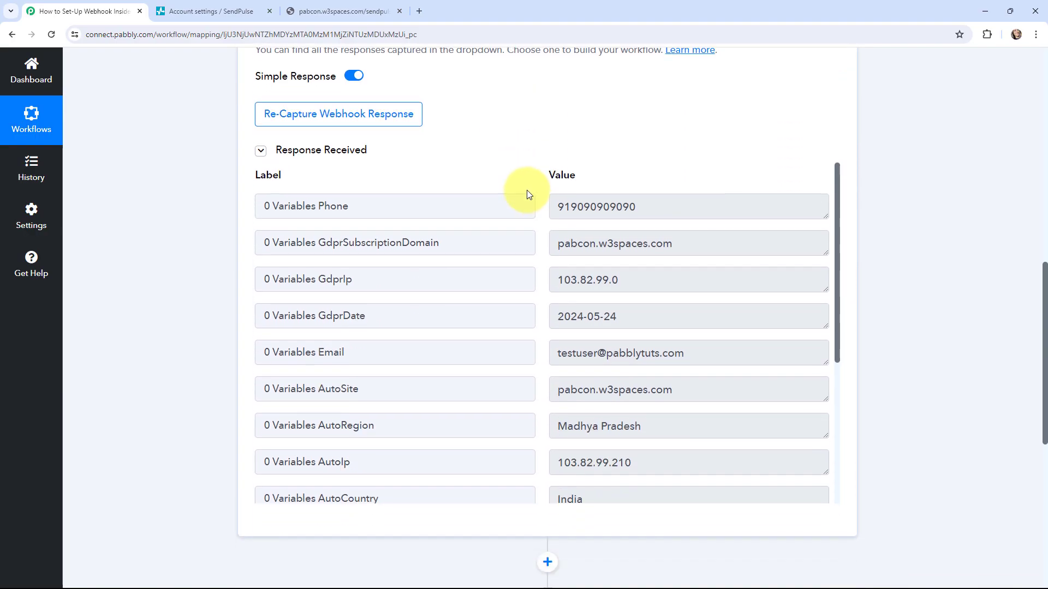
pyautogui.moveTo(555, 207); pyautogui.dragTo(681, 208)
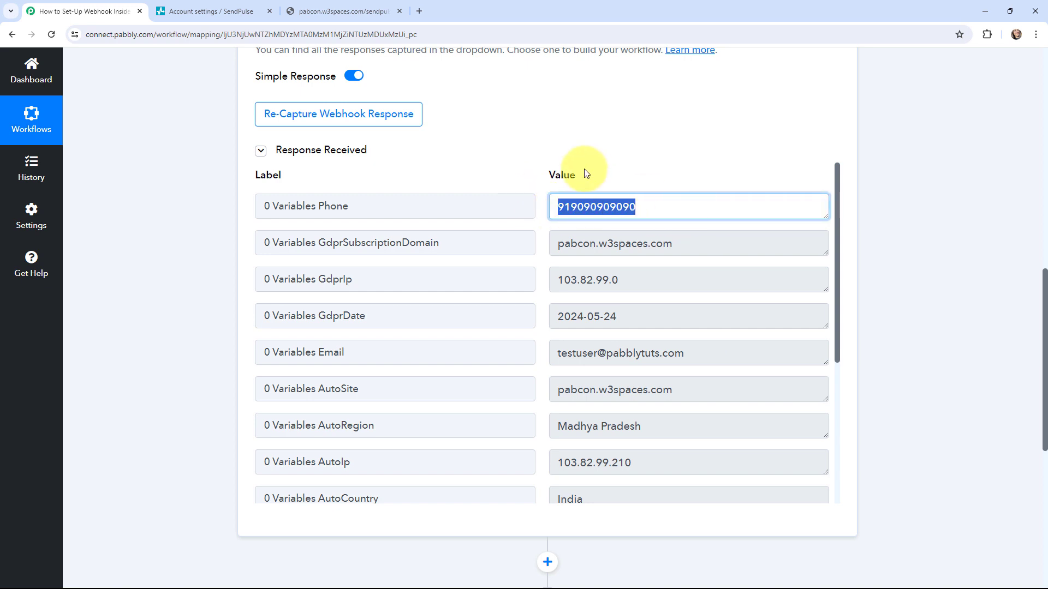
pyautogui.click(534, 153)
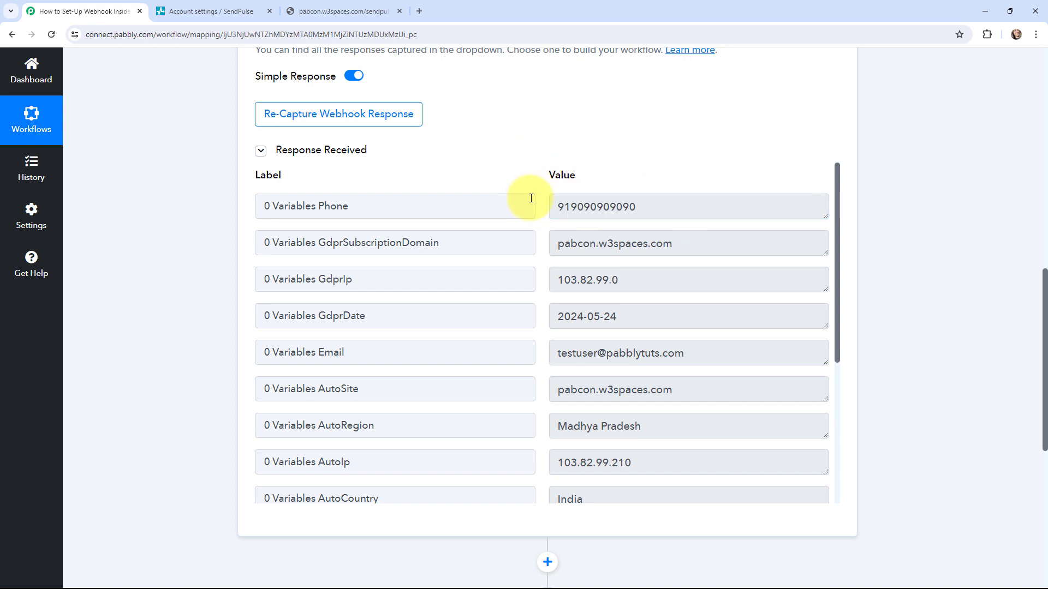
# Scroll on past the captured name Test User and event fields, then back to the top.
pyautogui.scroll(-1, 532, 199)
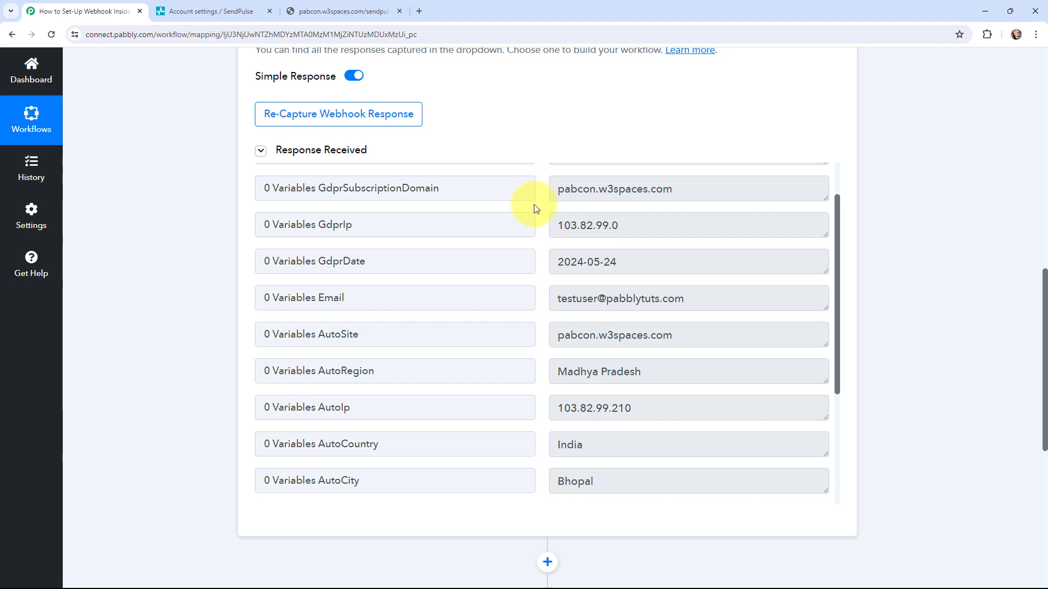
pyautogui.scroll(-2, 543, 288)
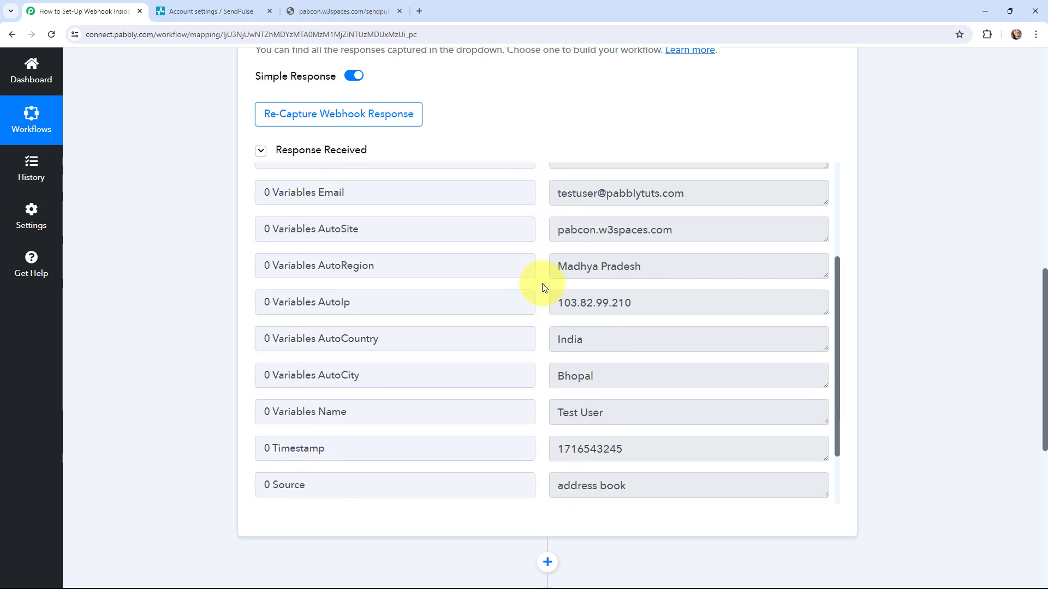
pyautogui.scroll(-2, 543, 287)
pyautogui.moveTo(557, 337); pyautogui.dragTo(615, 337)
pyautogui.click(540, 336)
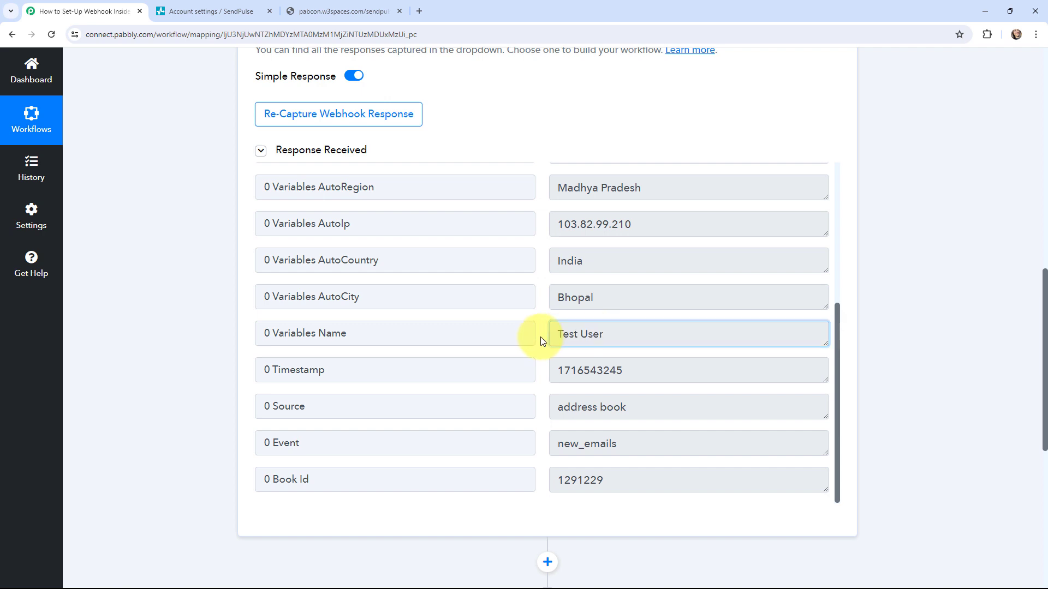
pyautogui.scroll(-1, 540, 332)
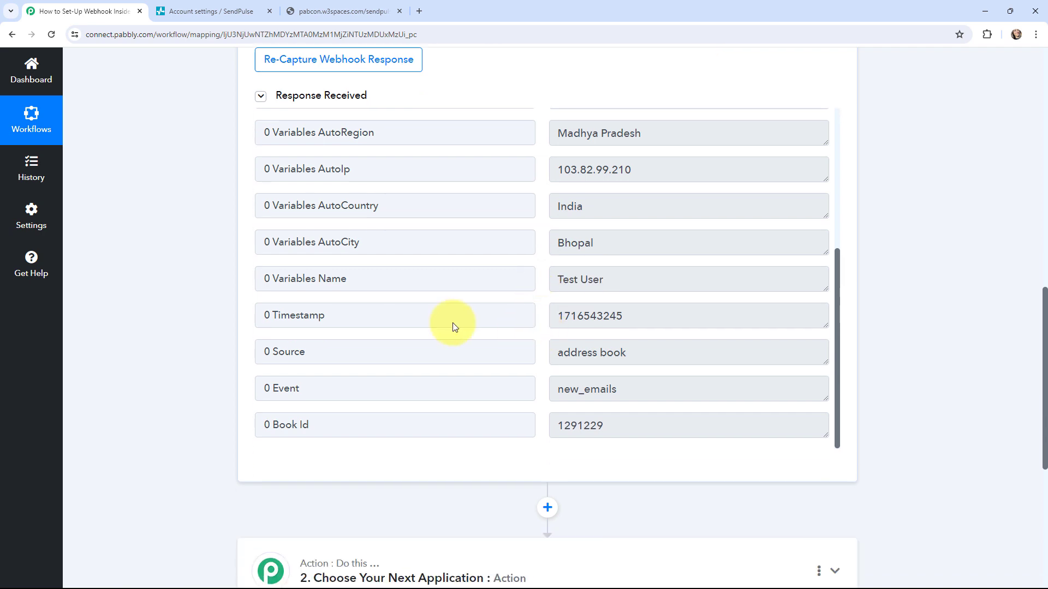
pyautogui.scroll(2, 185, 280)
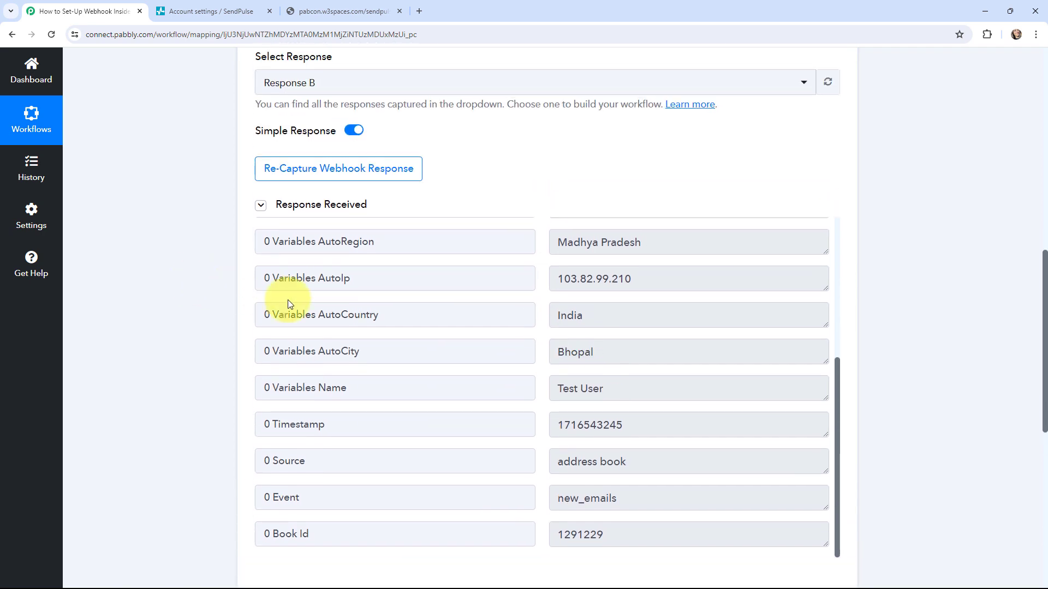
pyautogui.scroll(4, 287, 299)
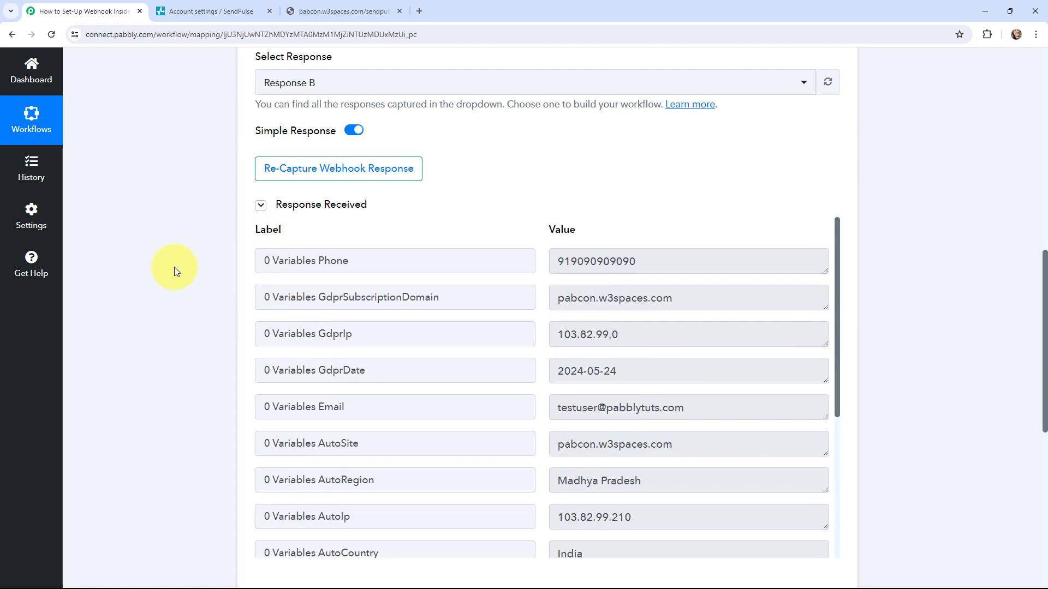
pyautogui.scroll(10, 174, 267)
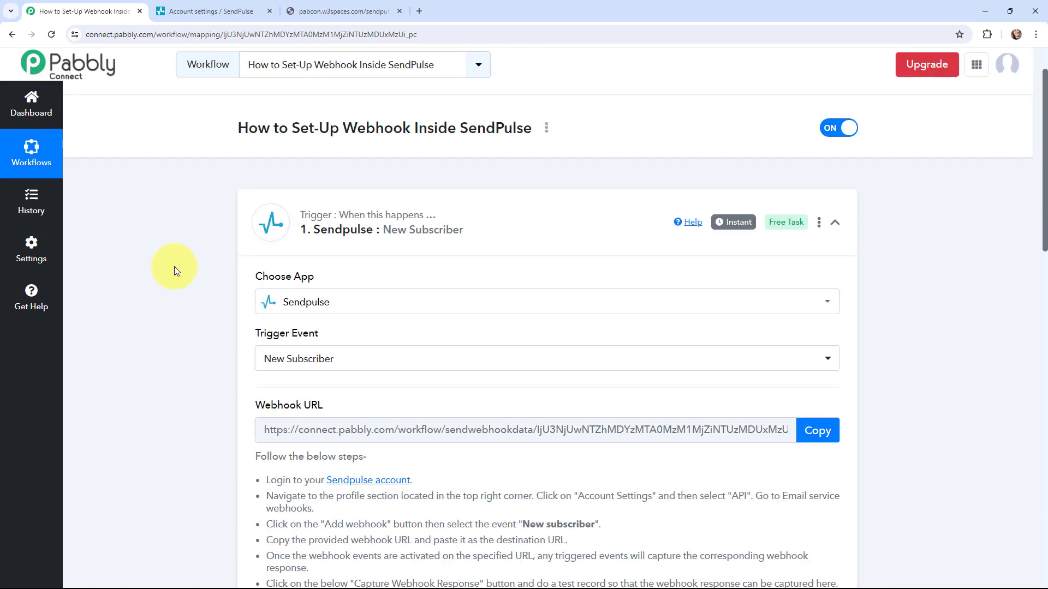
pyautogui.scroll(1, 175, 266)
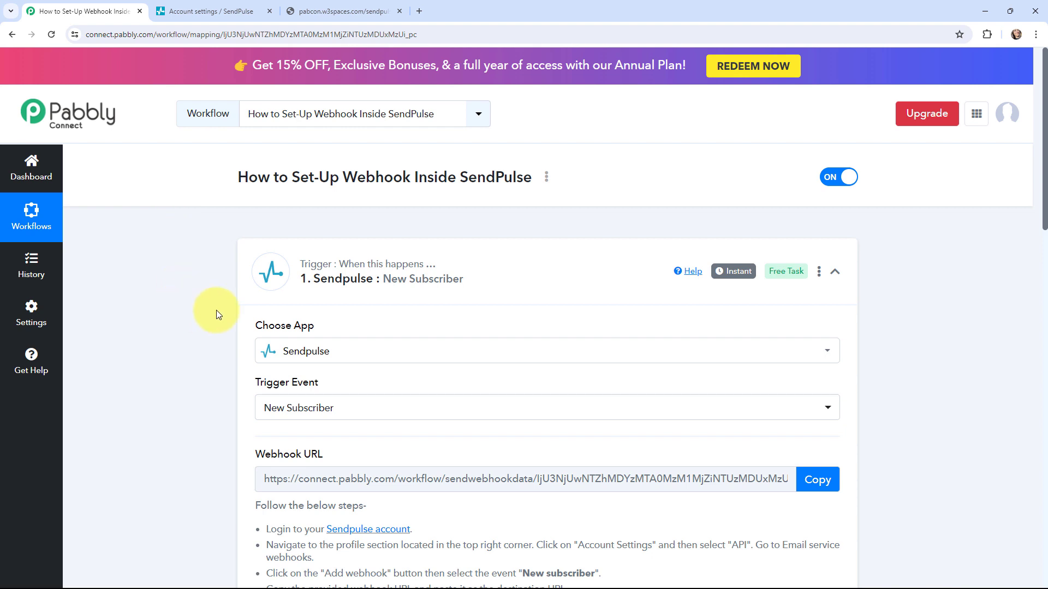
# Collapse the Sendpulse : New Subscriber trigger card and expand the action step awaiting an app.
pyautogui.moveTo(734, 273)
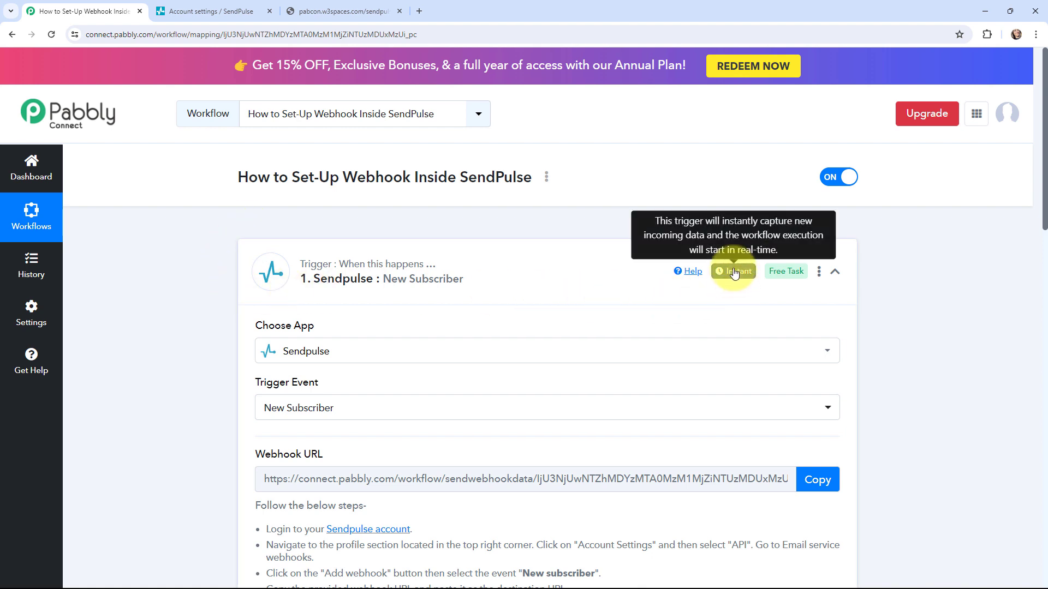
pyautogui.click(253, 265)
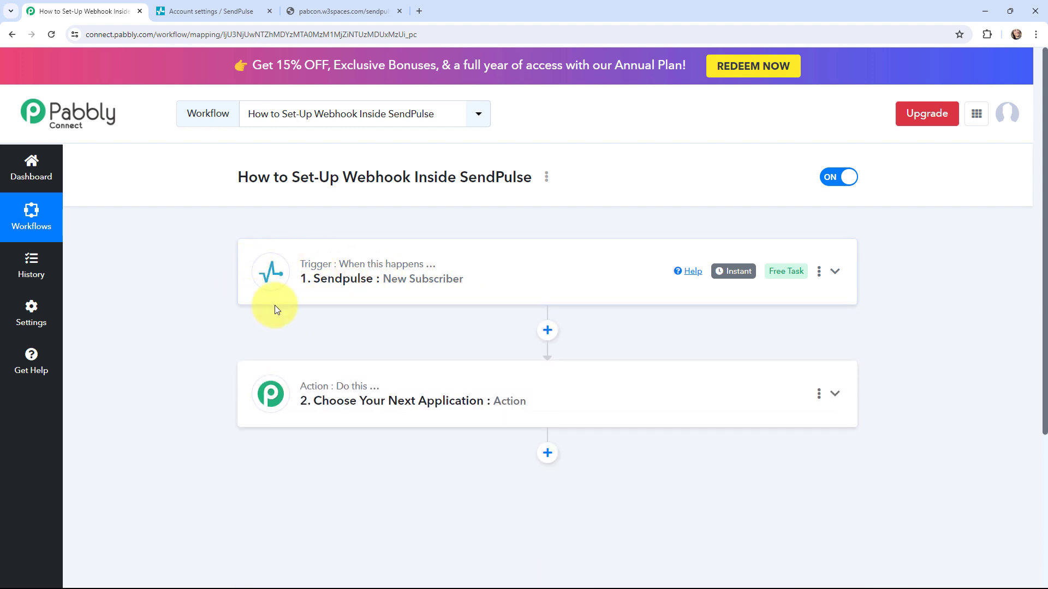
pyautogui.click(265, 382)
pyautogui.scroll(-2, 191, 336)
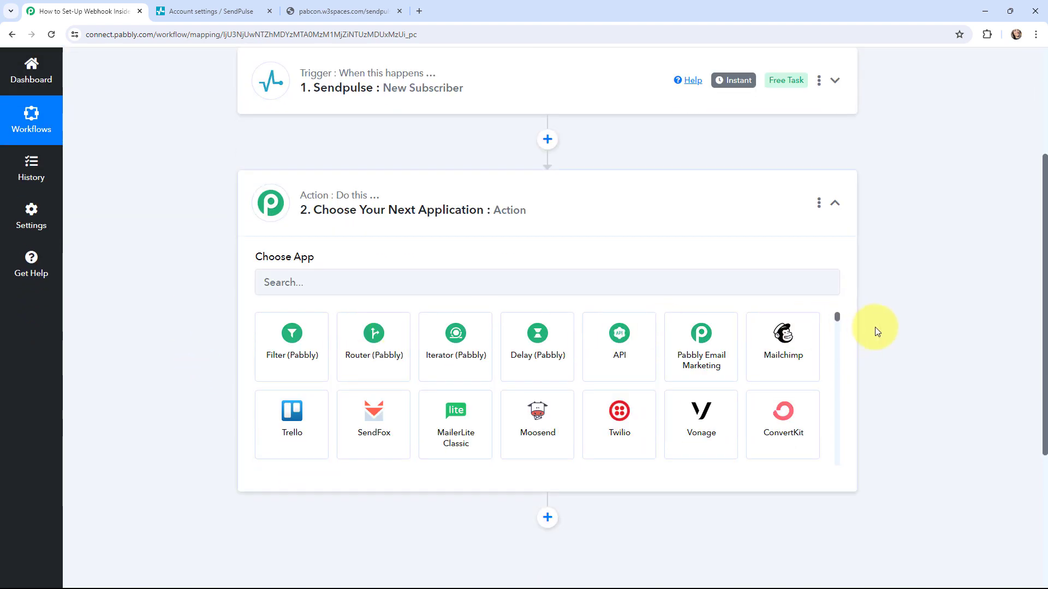
pyautogui.moveTo(838, 317); pyautogui.dragTo(846, 294)
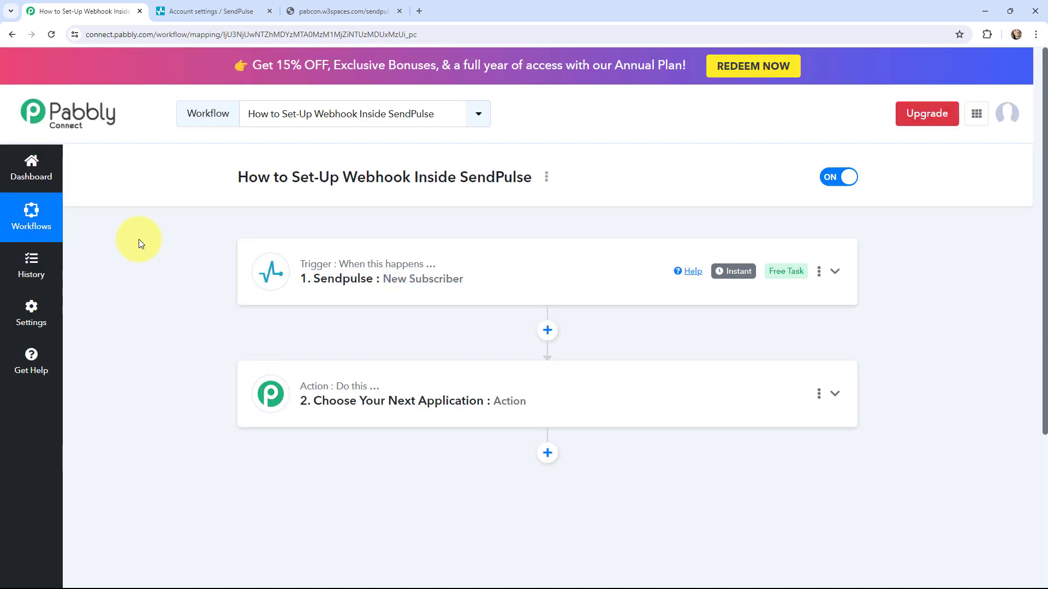